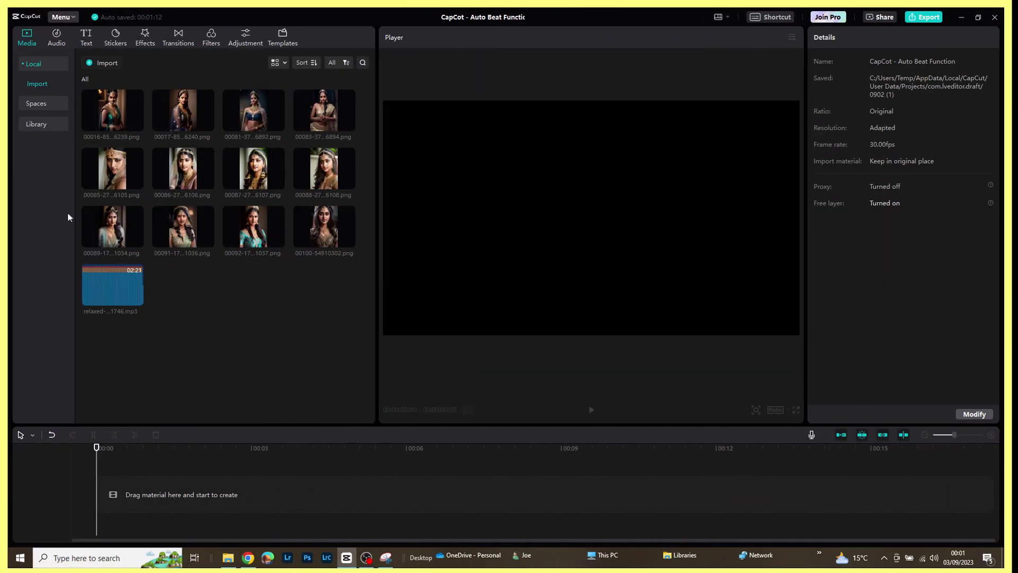
Step: Add the music mp3 to the timeline and open its Auto beat options
{"action": "left_click", "coordinate": [137, 299]}
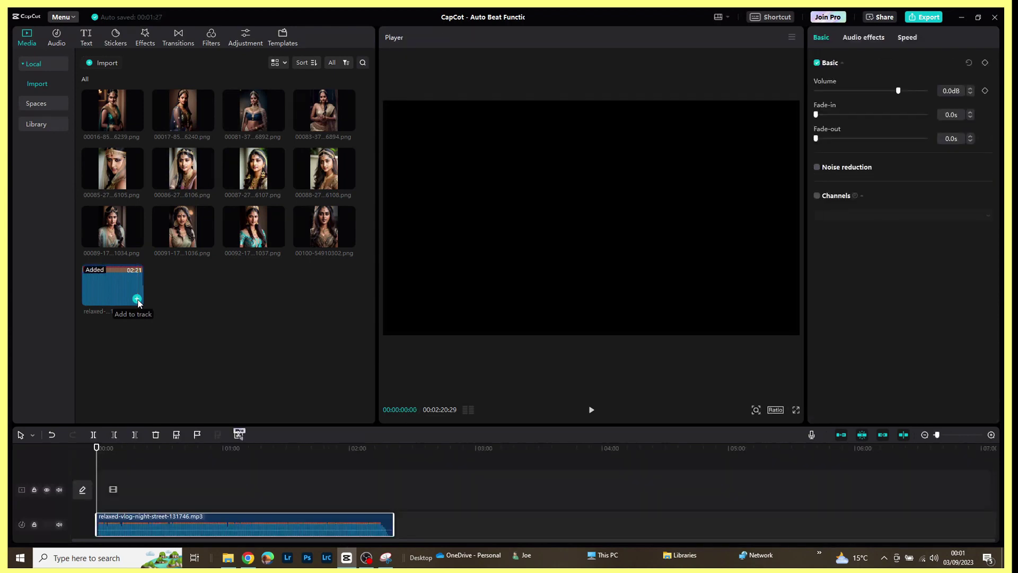
{"action": "left_click", "coordinate": [178, 435]}
Step: Try the Beats 2 pattern, revert to Beat 1, and zoom the timeline in on the markers
{"action": "left_click", "coordinate": [177, 434]}
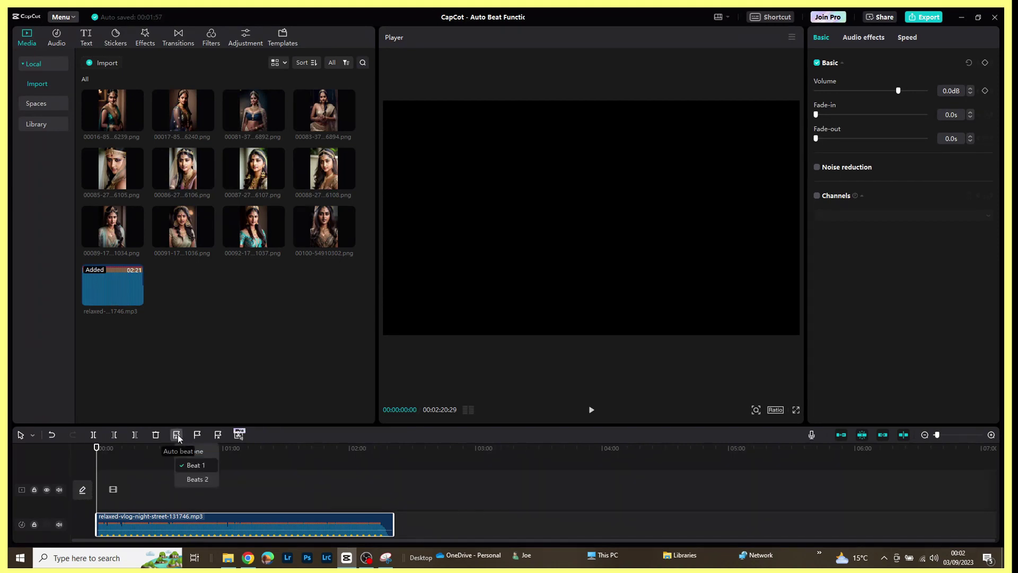
{"action": "left_click", "coordinate": [187, 479]}
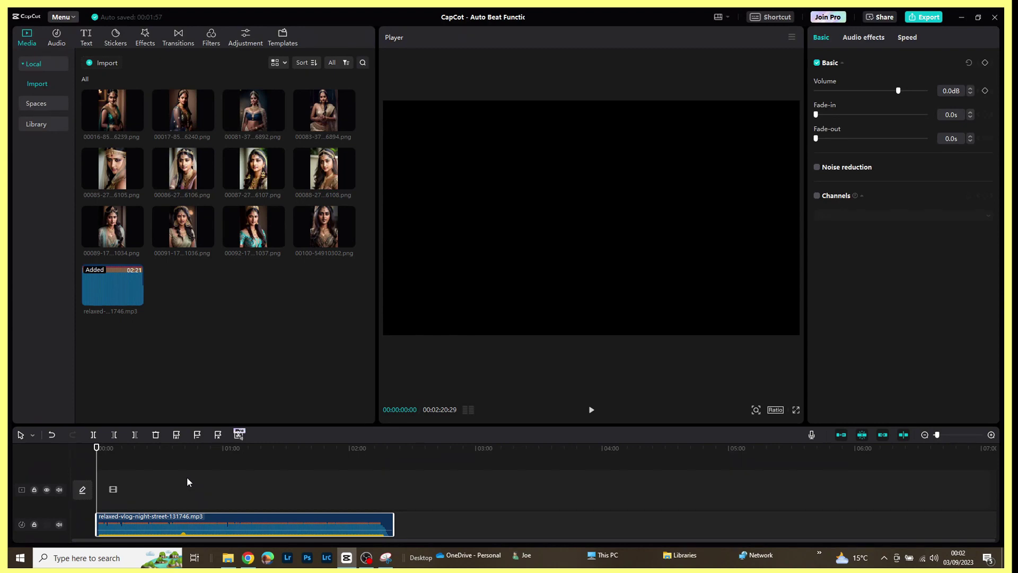
{"action": "left_click", "coordinate": [178, 435]}
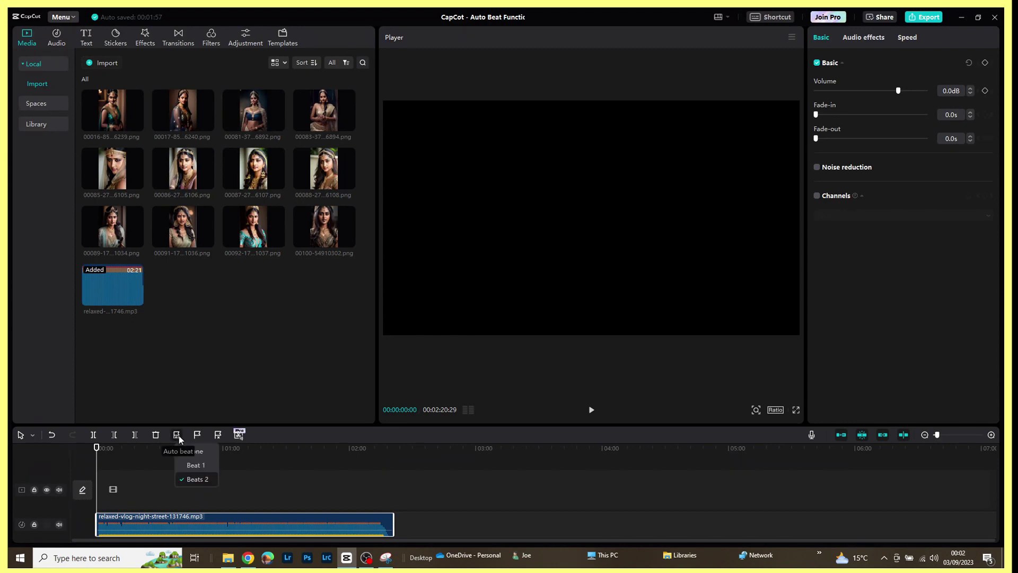
{"action": "left_click", "coordinate": [190, 466]}
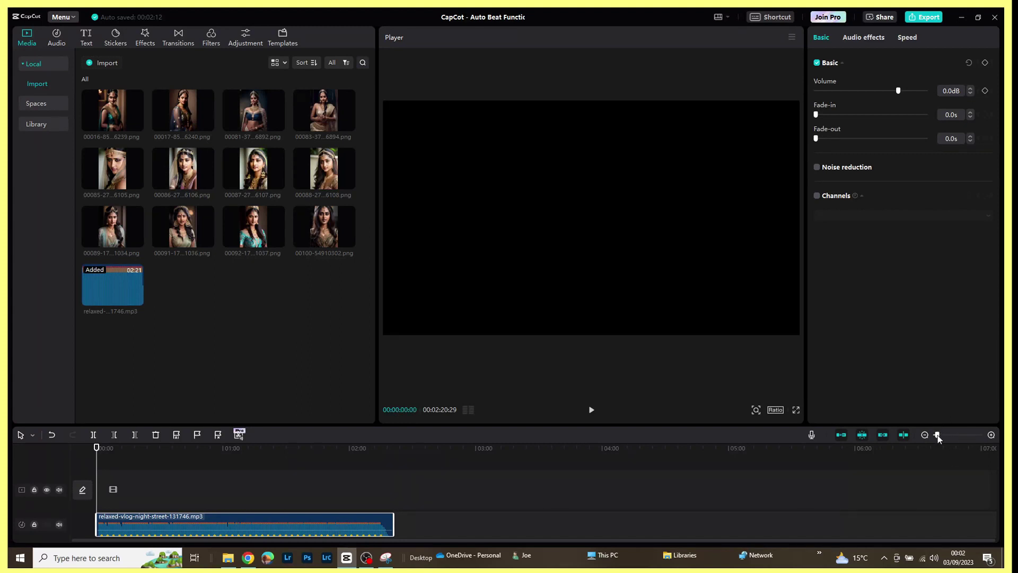
{"action": "left_click_drag", "start_coordinate": [938, 435], "coordinate": [951, 438]}
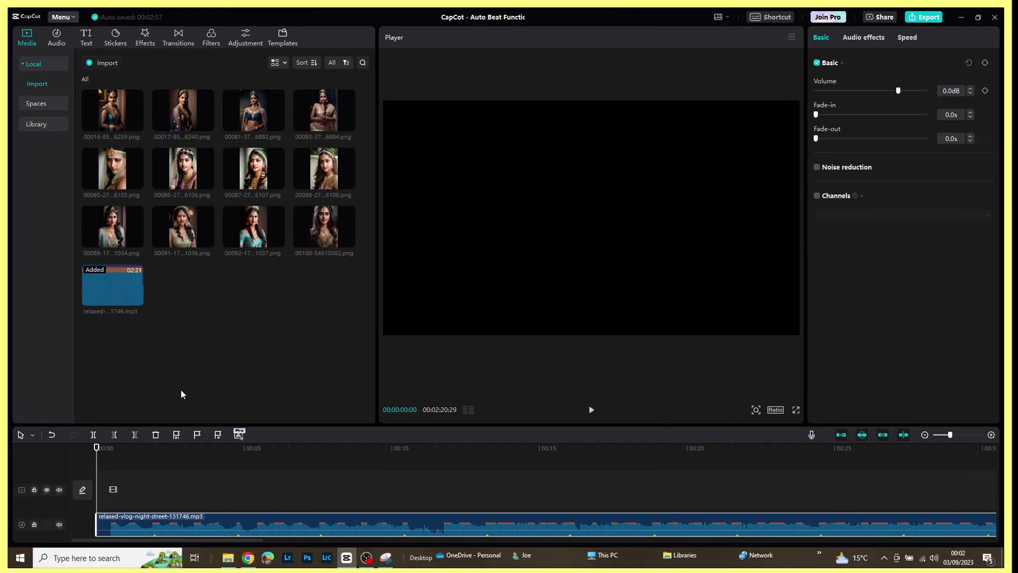
Step: Select all twelve portrait images, first through last, and add them to the video track
{"action": "left_click", "coordinate": [102, 113]}
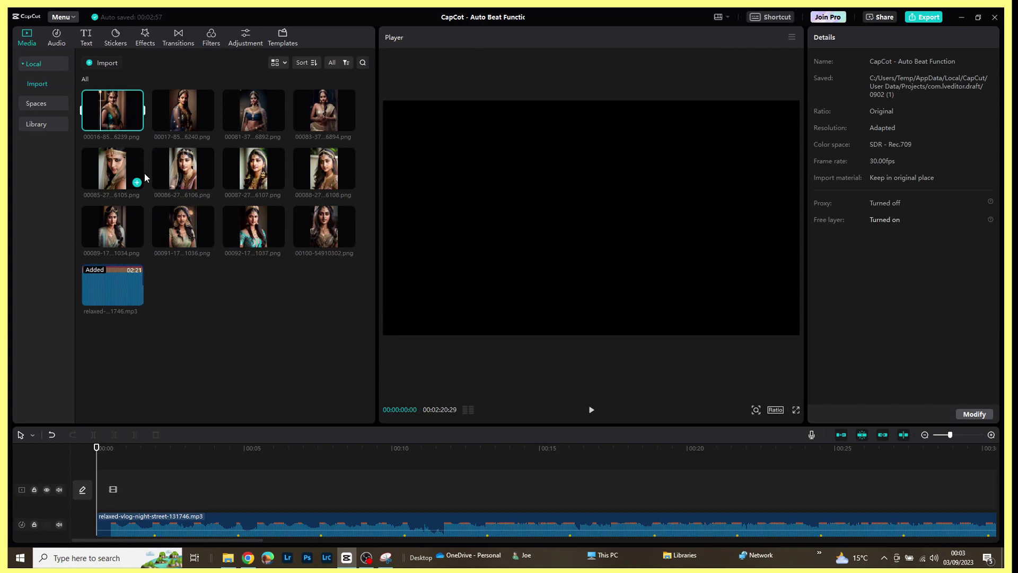
{"action": "left_click", "coordinate": [326, 229], "text": "shift"}
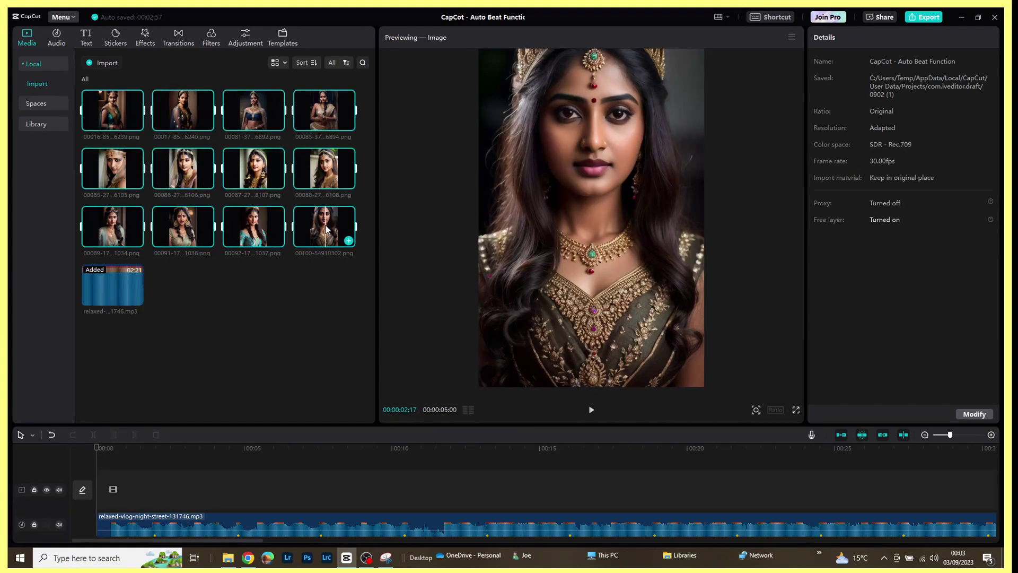
{"action": "left_click", "coordinate": [349, 241]}
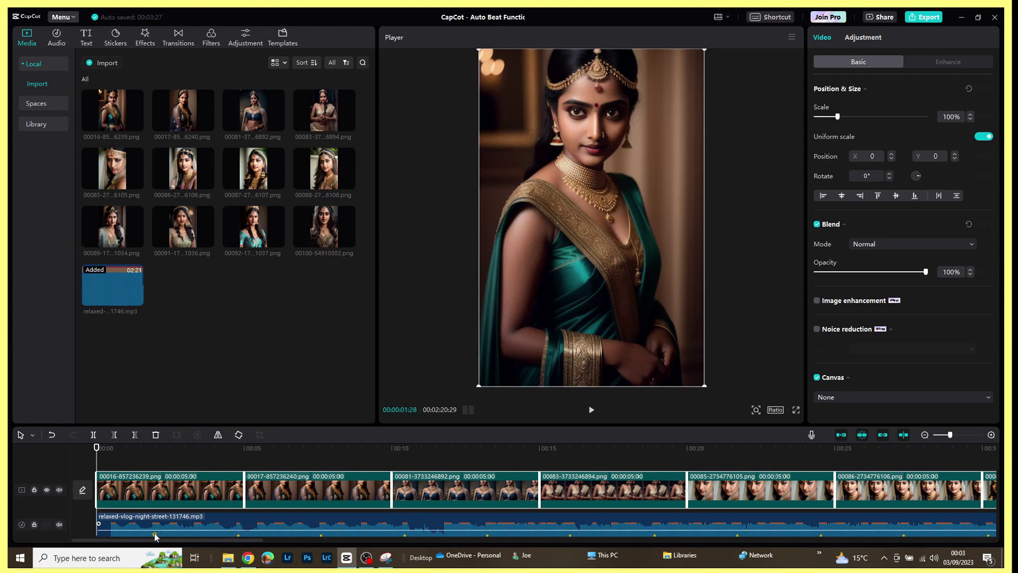
Step: Trim the first image clip so it ends exactly on the music's first beat marker
{"action": "left_click", "coordinate": [207, 492]}
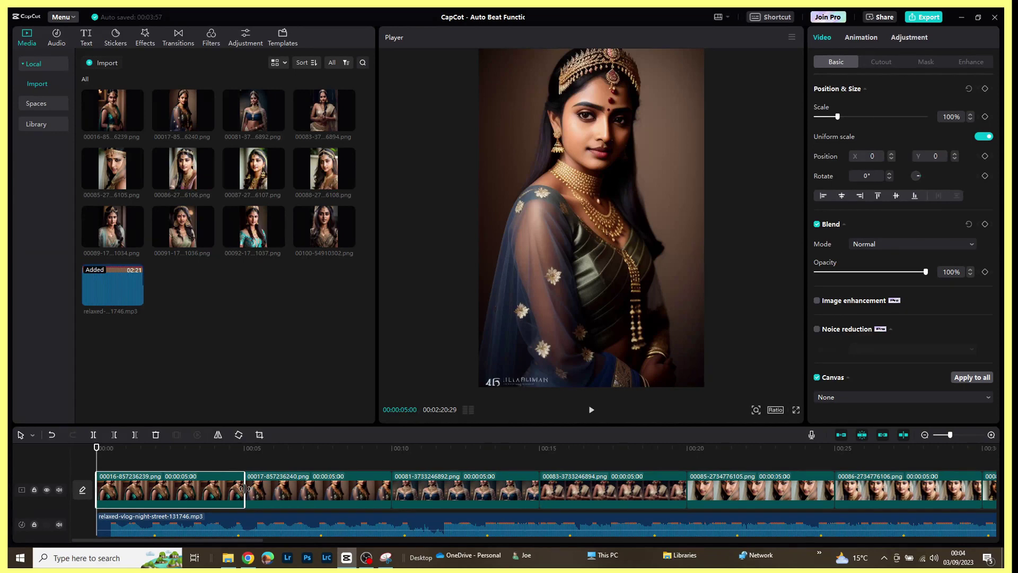
{"action": "left_click_drag", "start_coordinate": [244, 488], "coordinate": [154, 490]}
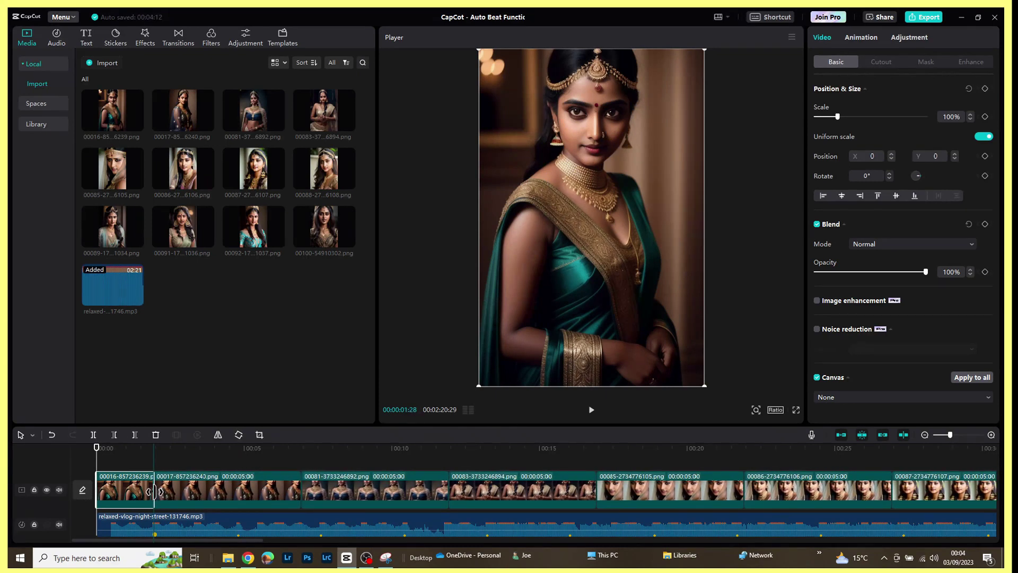
{"action": "mouse_move", "coordinate": [154, 491]}
{"action": "left_mouse_down"}
{"action": "mouse_move", "coordinate": [169, 492]}
{"action": "mouse_move", "coordinate": [146, 501]}
{"action": "mouse_move", "coordinate": [155, 497]}
{"action": "left_mouse_up"}
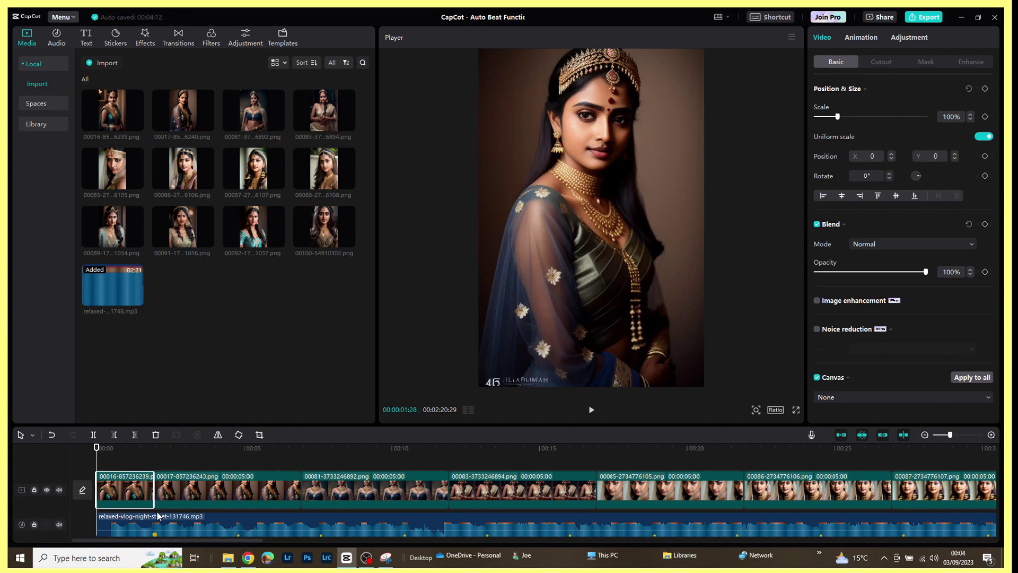
Step: Trim the second, third and fourth image clips so each ends on the next beat marker
{"action": "left_click", "coordinate": [211, 489]}
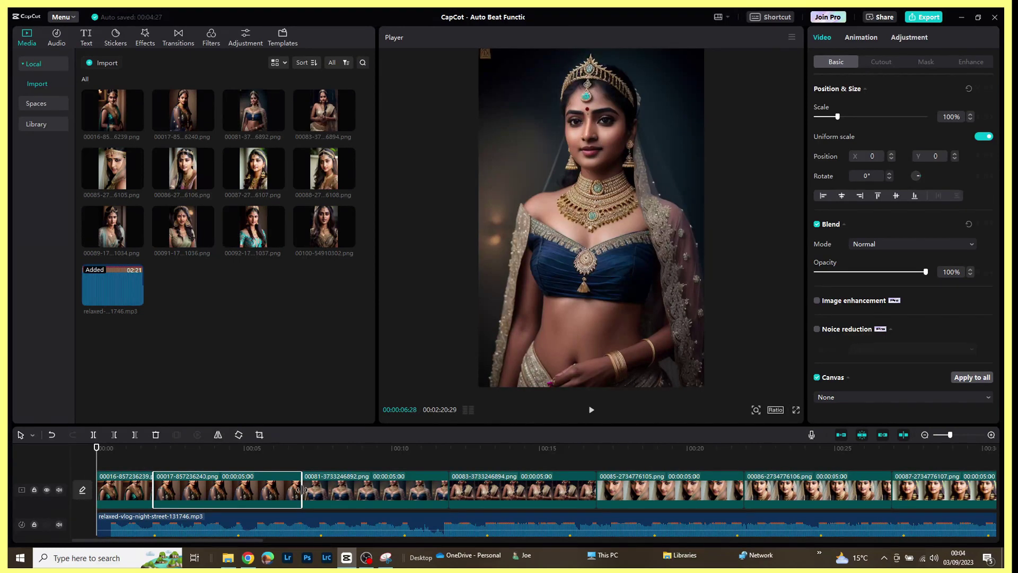
{"action": "left_click_drag", "start_coordinate": [302, 489], "coordinate": [234, 492]}
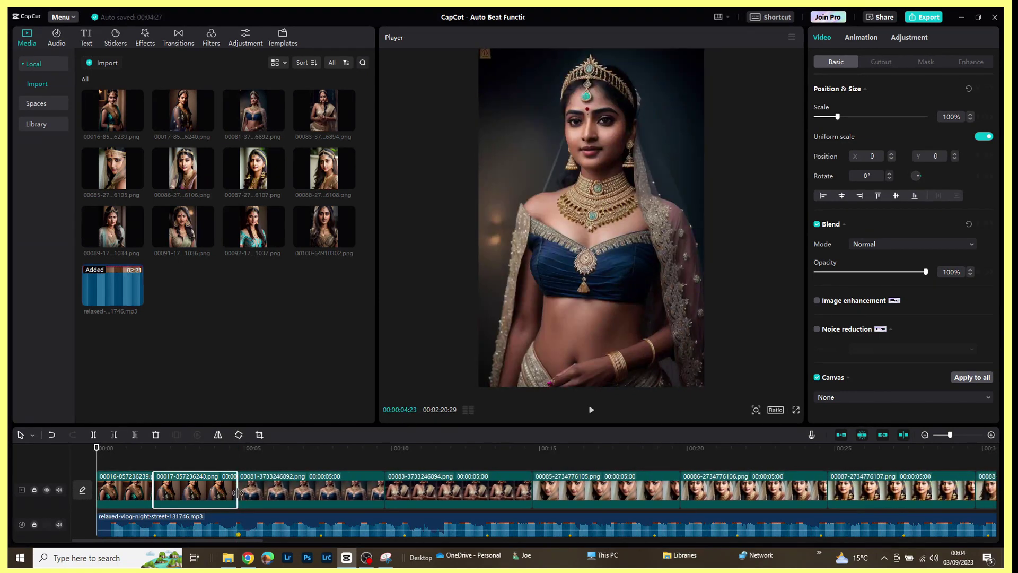
{"action": "left_click", "coordinate": [267, 497]}
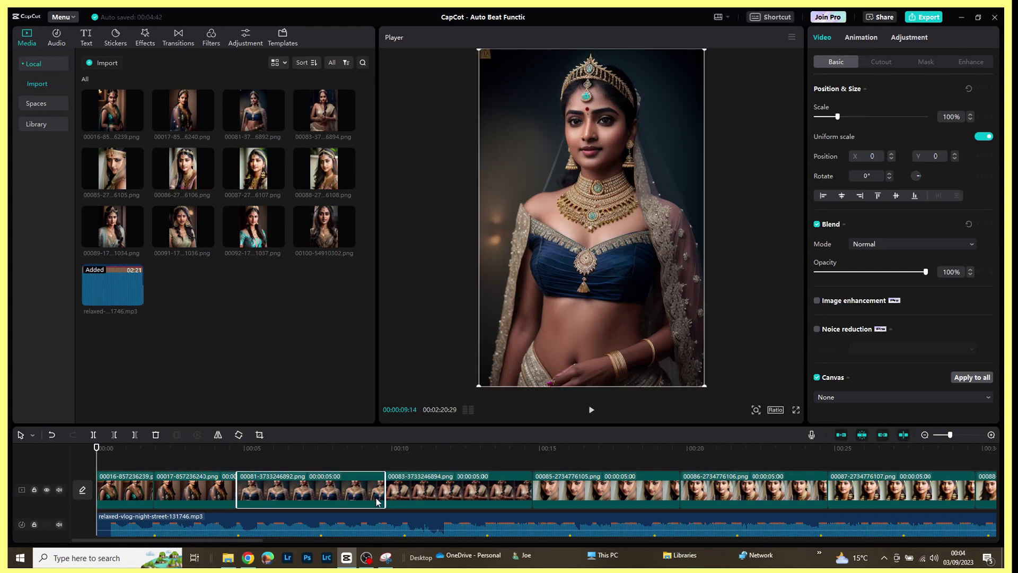
{"action": "left_click_drag", "start_coordinate": [381, 485], "coordinate": [317, 488]}
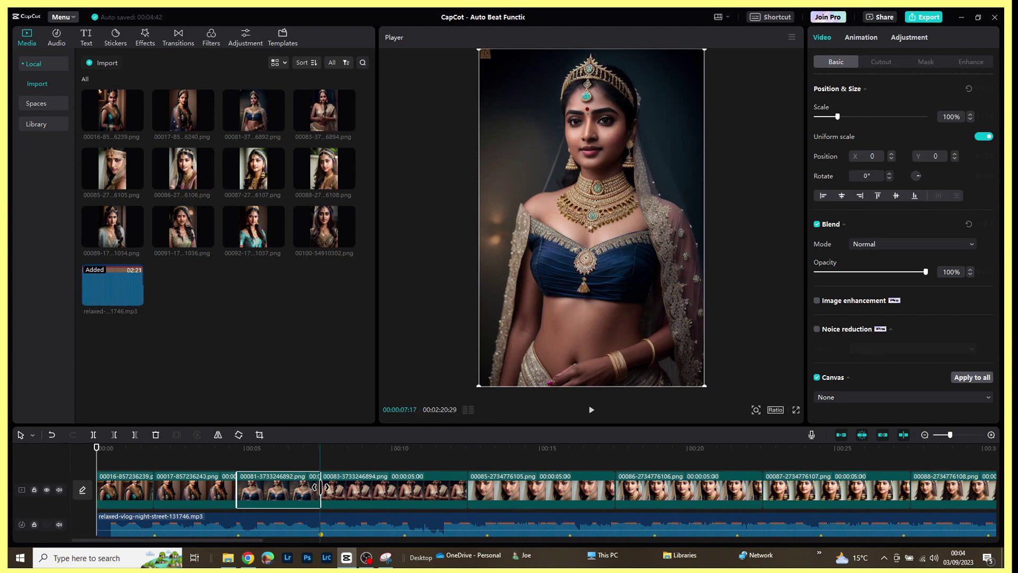
{"action": "left_click", "coordinate": [357, 492]}
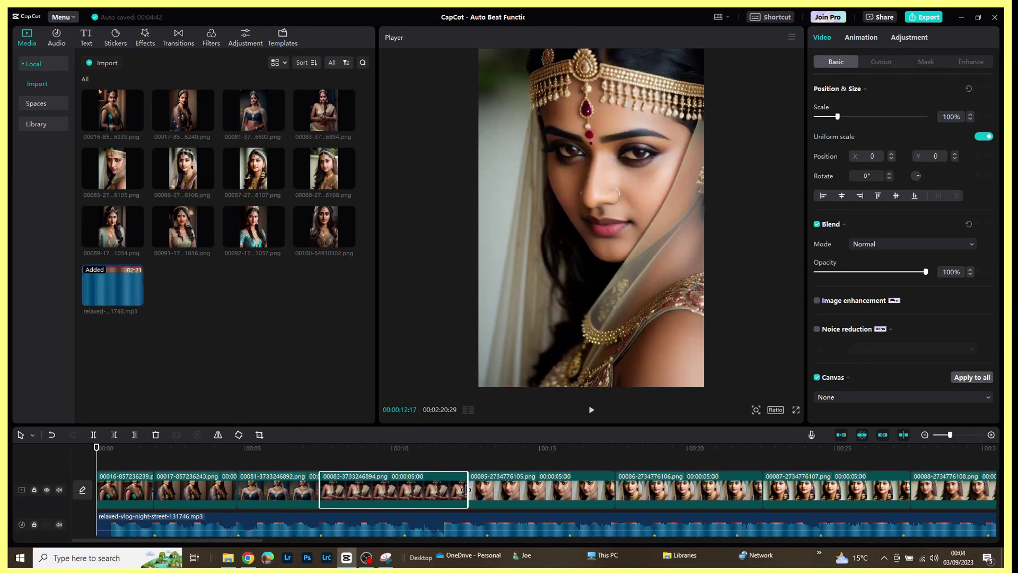
{"action": "left_click_drag", "start_coordinate": [466, 490], "coordinate": [404, 492]}
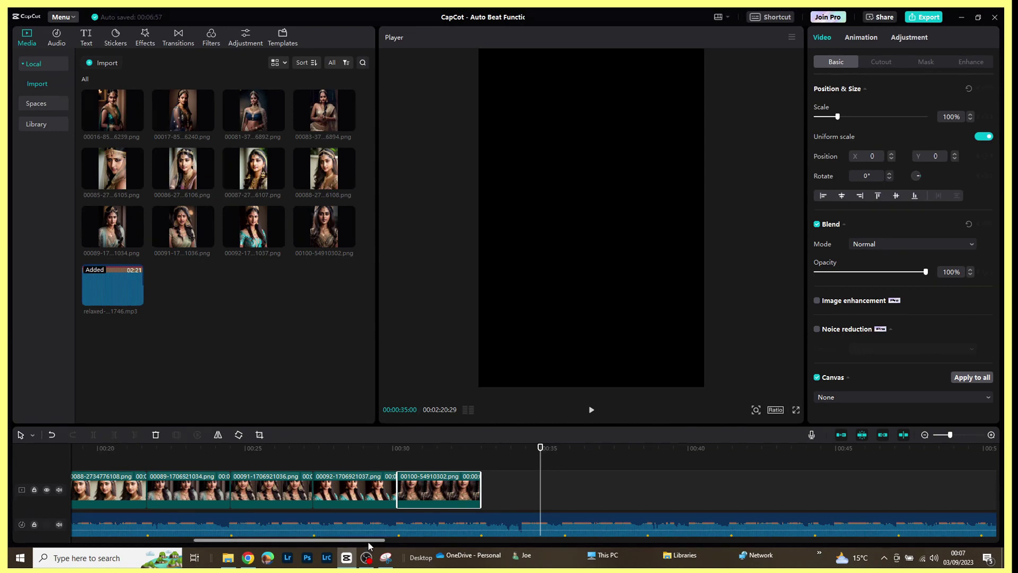
Step: Trim the music clip's end back so it finishes with the last portrait at about 0:32
{"action": "left_click_drag", "start_coordinate": [369, 540], "coordinate": [940, 517]}
{"action": "left_click", "coordinate": [941, 518]}
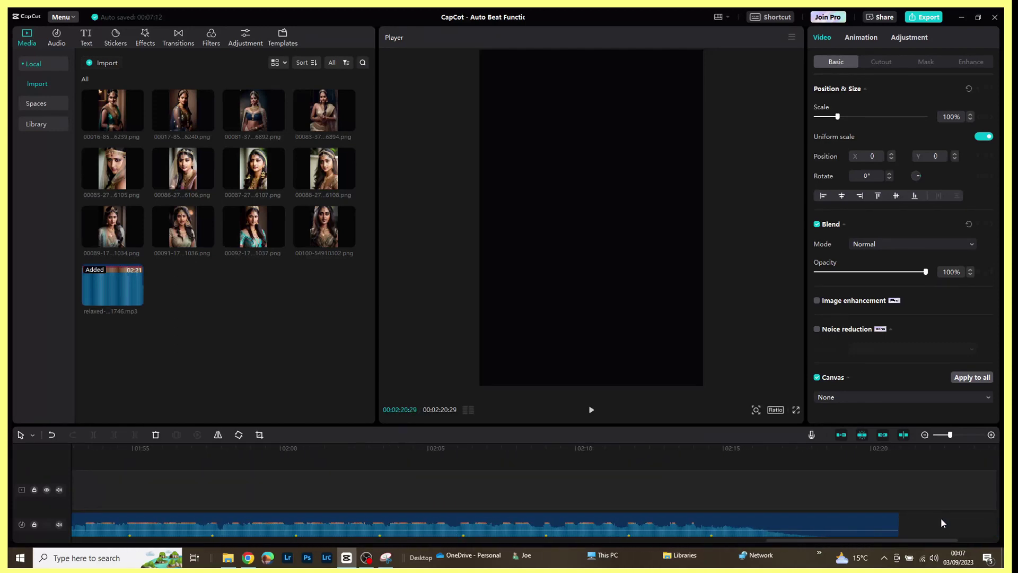
{"action": "left_click", "coordinate": [866, 528]}
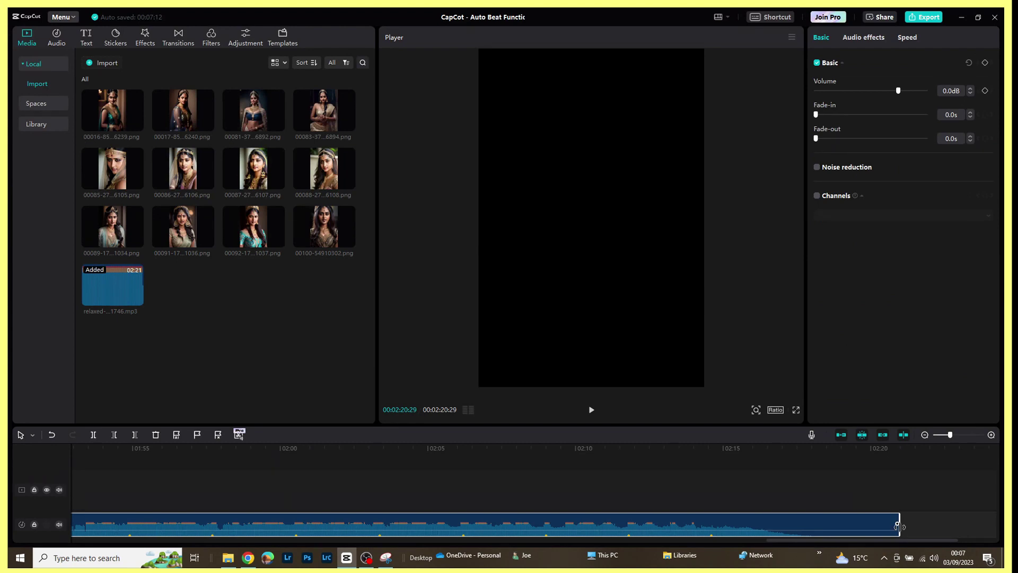
{"action": "left_click_drag", "start_coordinate": [897, 526], "coordinate": [325, 551]}
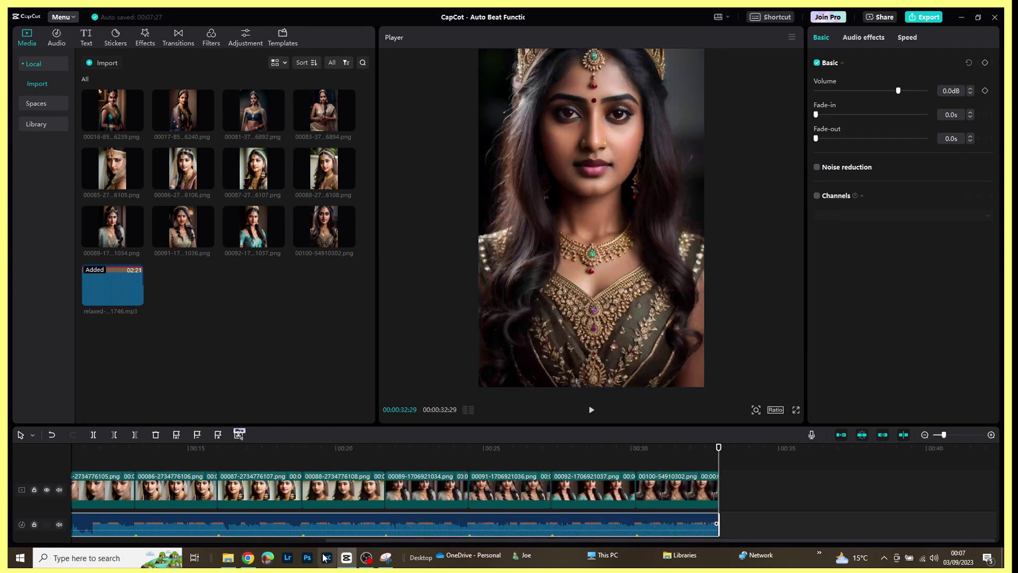
{"action": "mouse_move", "coordinate": [347, 558]}
Step: Set the music clip's Fade-out to 4.0s in the Basic audio panel
{"action": "left_click_drag", "start_coordinate": [816, 140], "coordinate": [860, 140]}
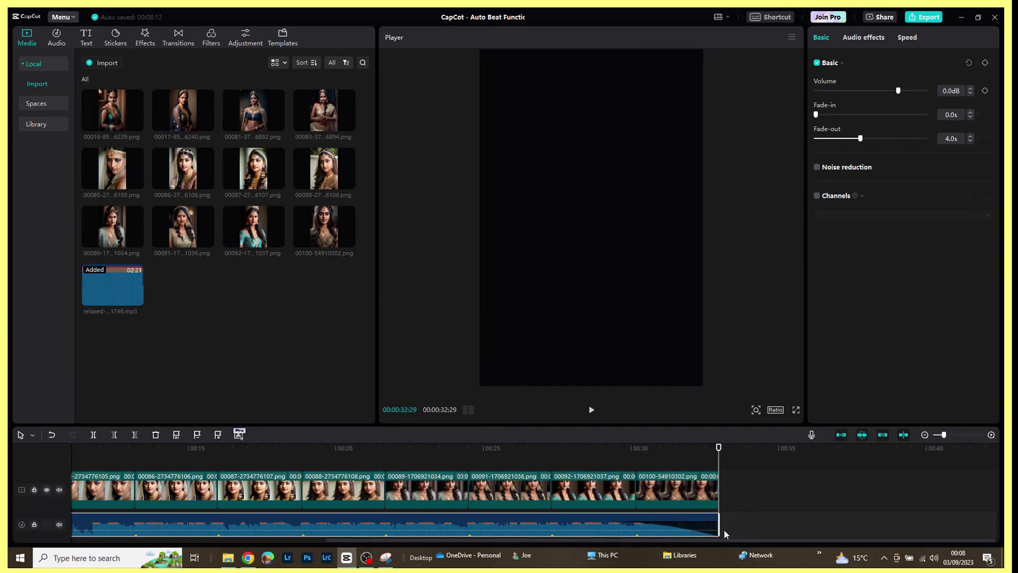
Step: Deselect the music and bring both the playhead and the timeline view back to 00:00
{"action": "left_click", "coordinate": [745, 503]}
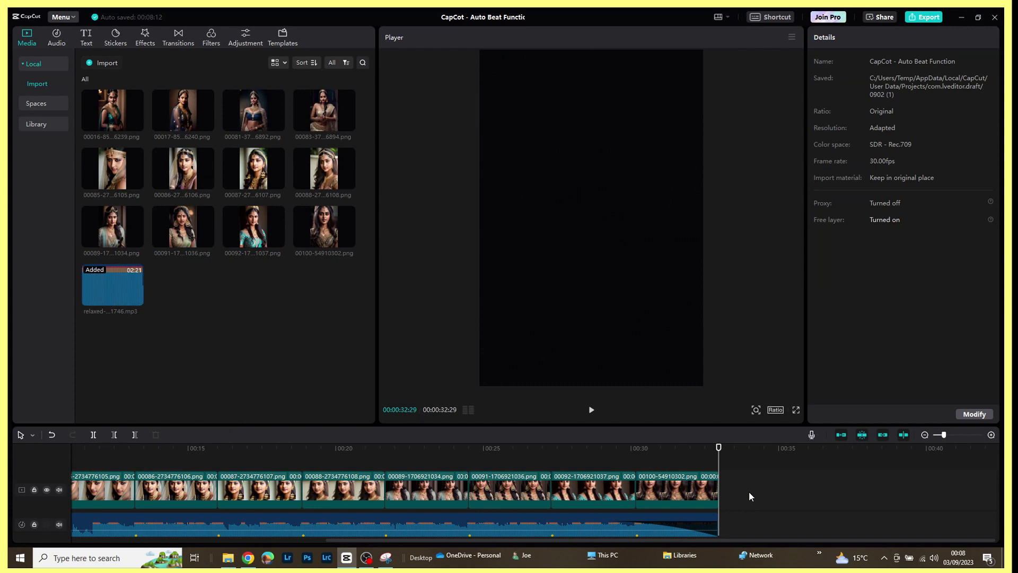
{"action": "key", "text": "Home"}
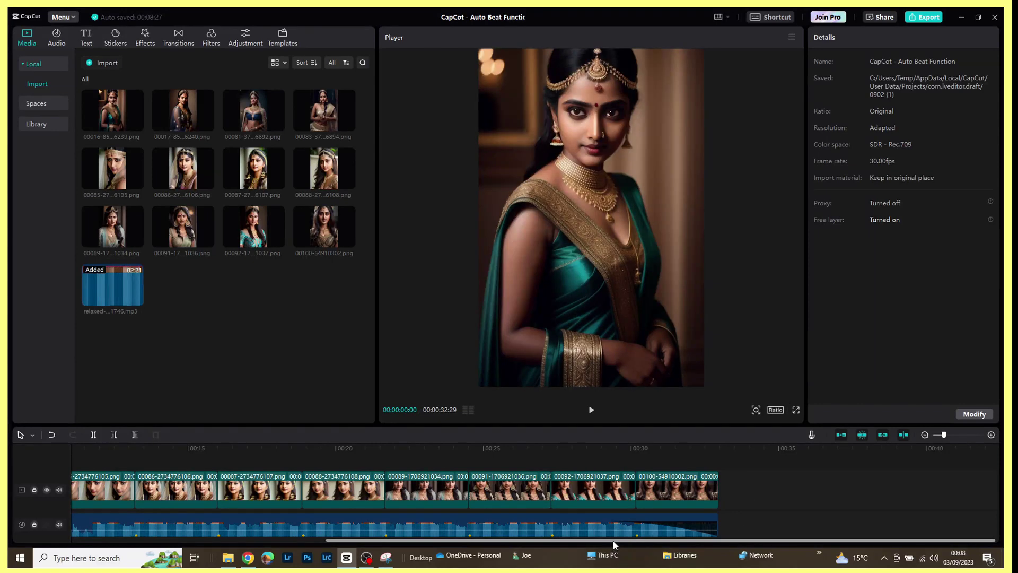
{"action": "left_click_drag", "start_coordinate": [613, 540], "coordinate": [355, 549]}
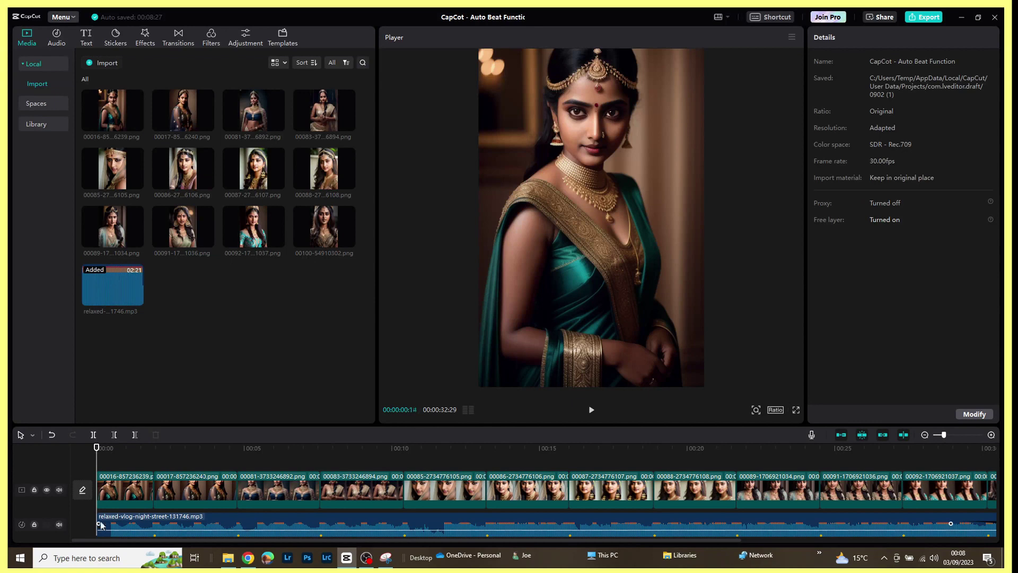
{"action": "left_click", "coordinate": [101, 448]}
{"action": "left_click", "coordinate": [98, 448]}
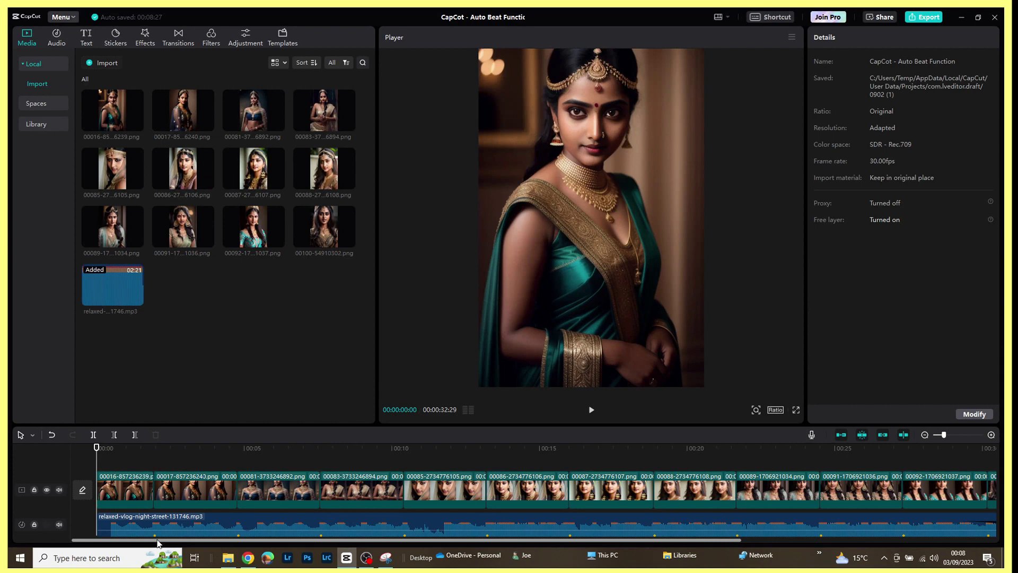
{"action": "left_click_drag", "start_coordinate": [158, 542], "coordinate": [94, 546]}
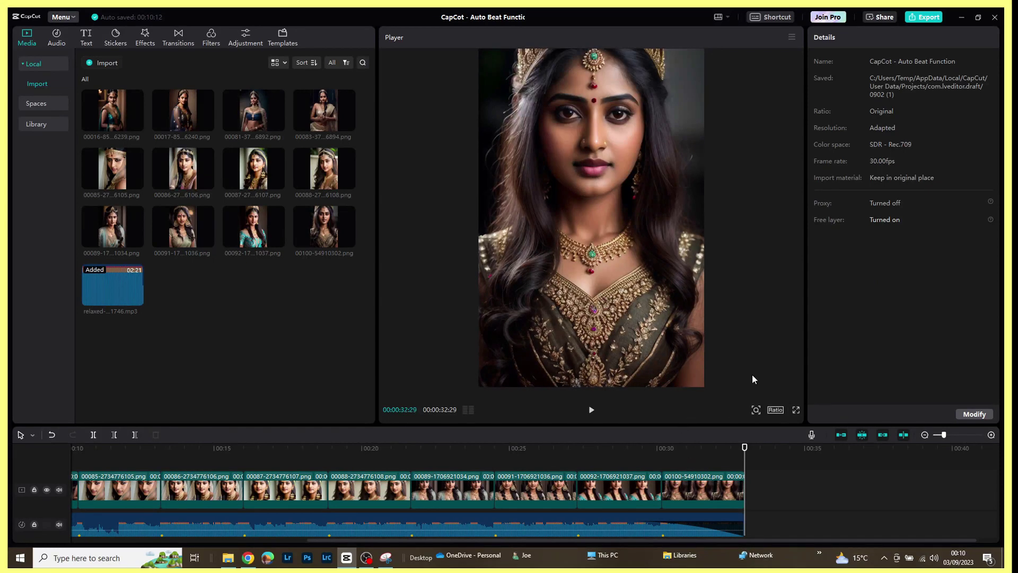
Step: Return to the slideshow start and show the Basic category of the Transitions library
{"action": "key", "text": "Home"}
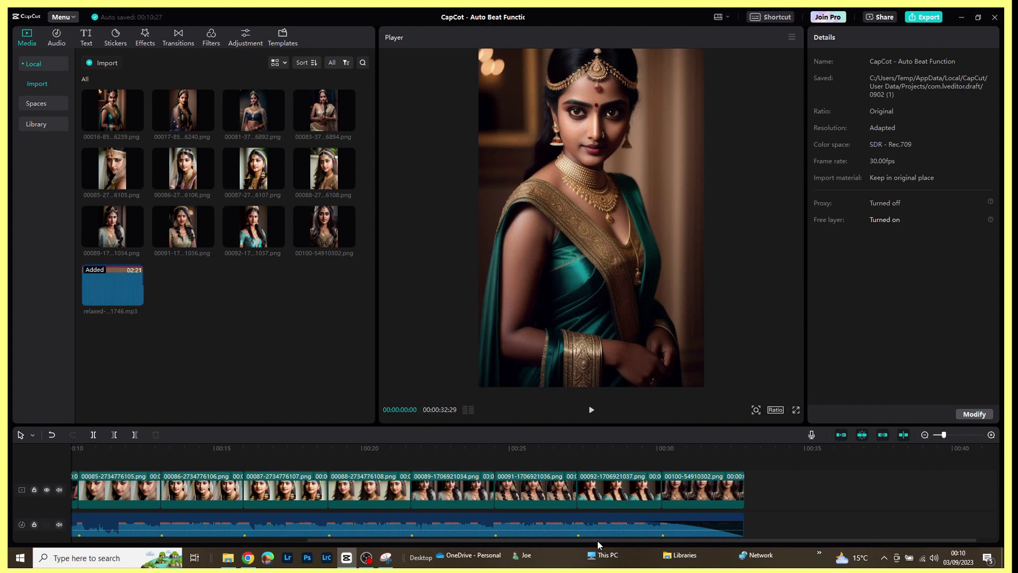
{"action": "left_click_drag", "start_coordinate": [597, 539], "coordinate": [142, 541]}
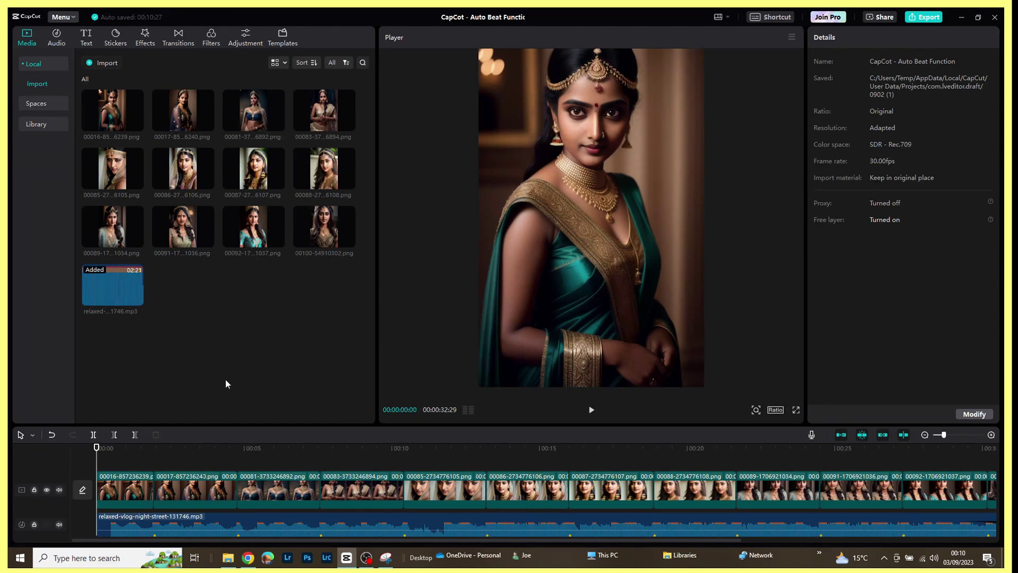
{"action": "left_click", "coordinate": [179, 37]}
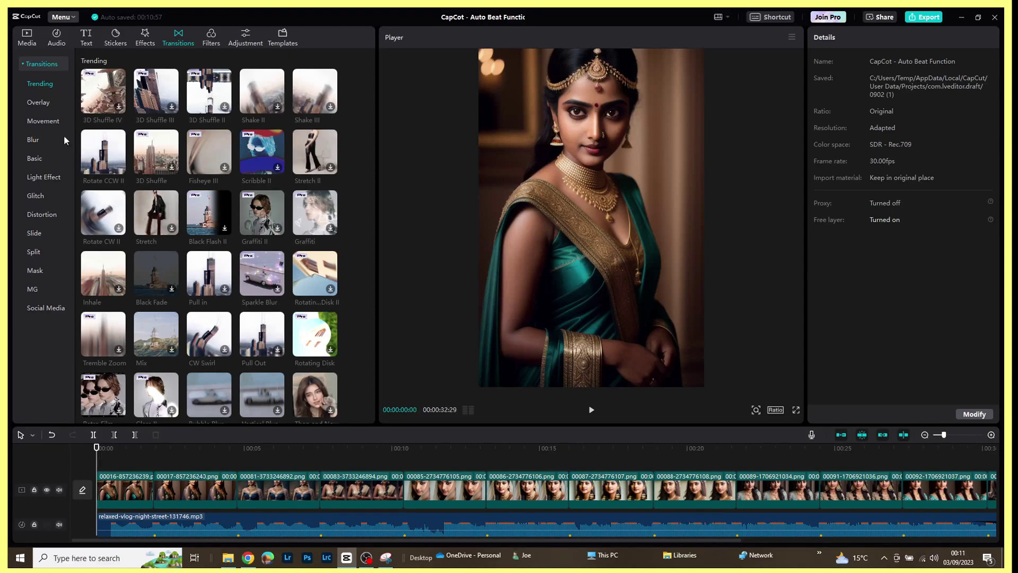
{"action": "left_click", "coordinate": [34, 157]}
{"action": "mouse_move", "coordinate": [320, 92]}
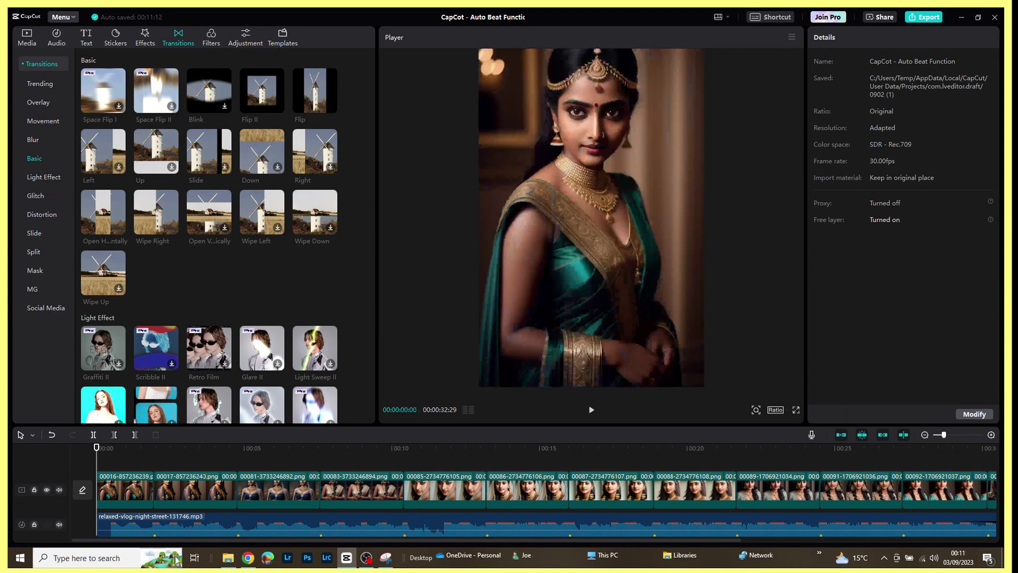
Step: Dismiss the Windows search panel and add a Flip transition between the first two slides
{"action": "left_click", "coordinate": [85, 558]}
{"action": "left_click", "coordinate": [497, 174]}
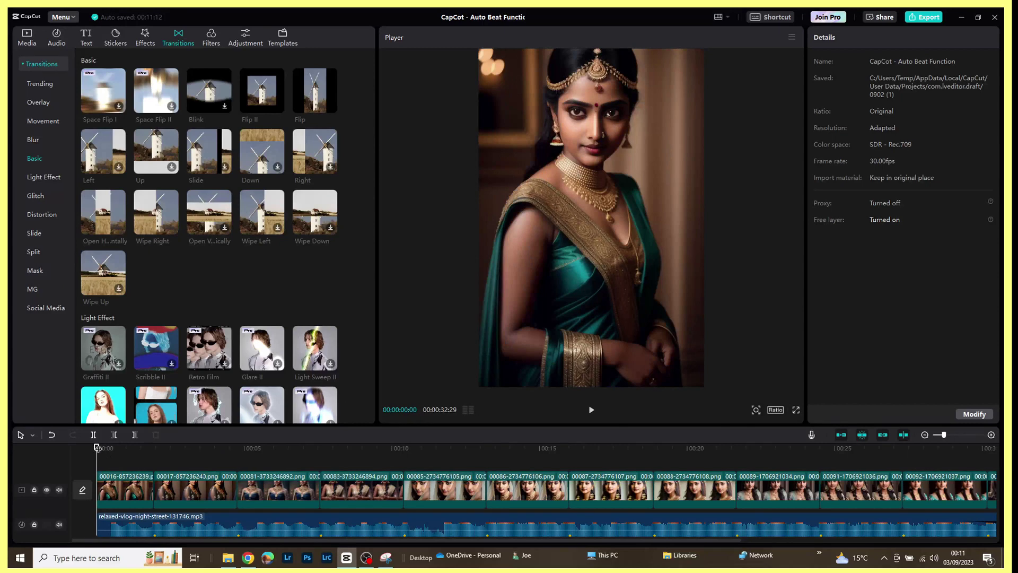
{"action": "left_click_drag", "start_coordinate": [97, 448], "coordinate": [153, 450]}
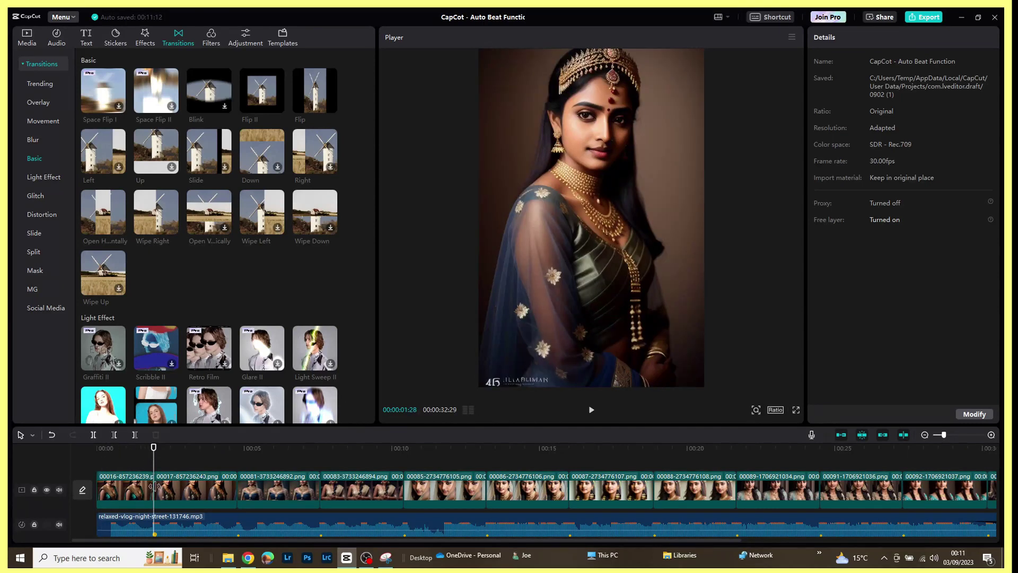
{"action": "mouse_move", "coordinate": [331, 110]}
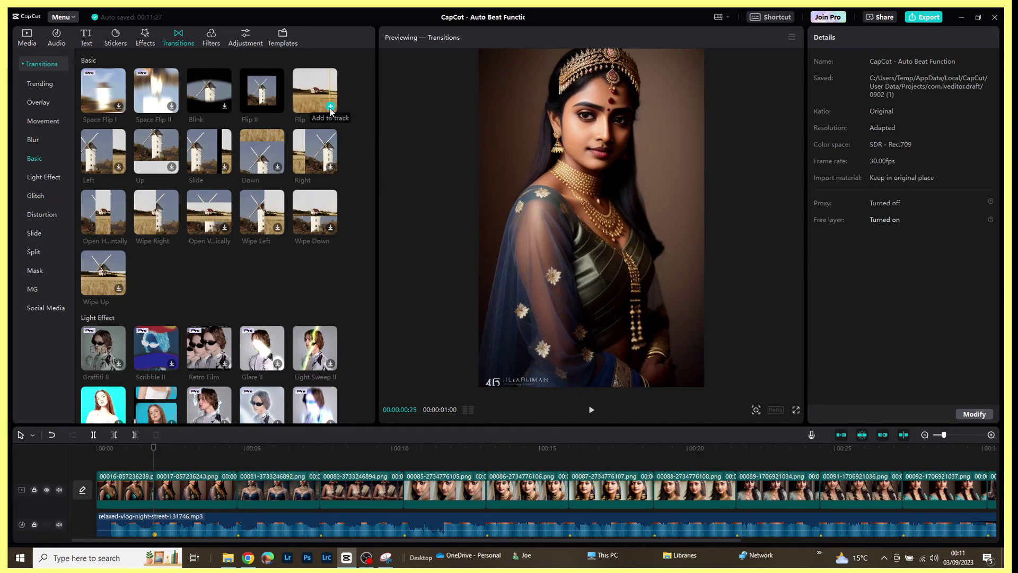
{"action": "left_click", "coordinate": [331, 107]}
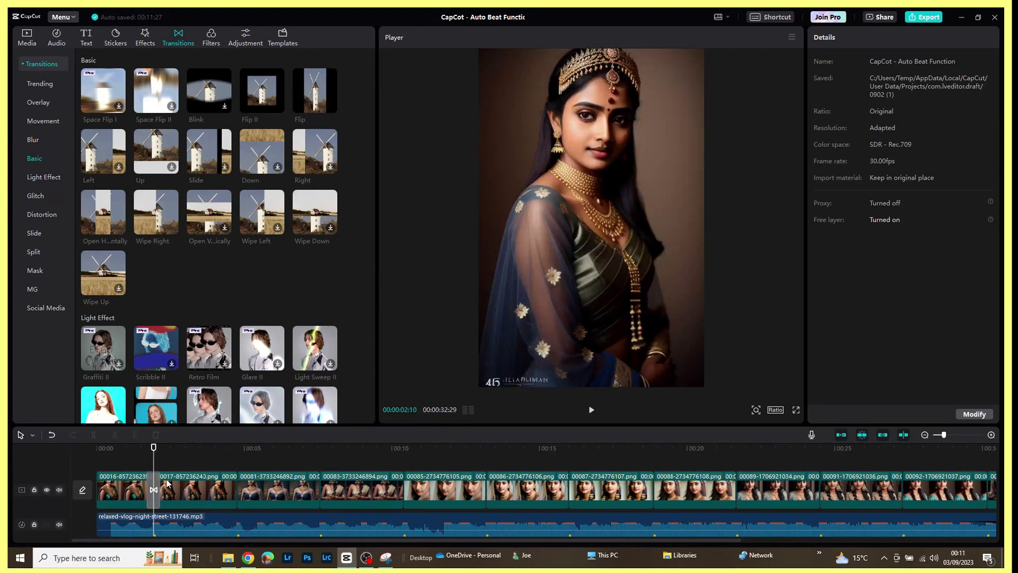
Step: Add Flip transitions at the second-third and third-fourth slide cuts, moving on to the fourth cut
{"action": "left_click", "coordinate": [155, 448]}
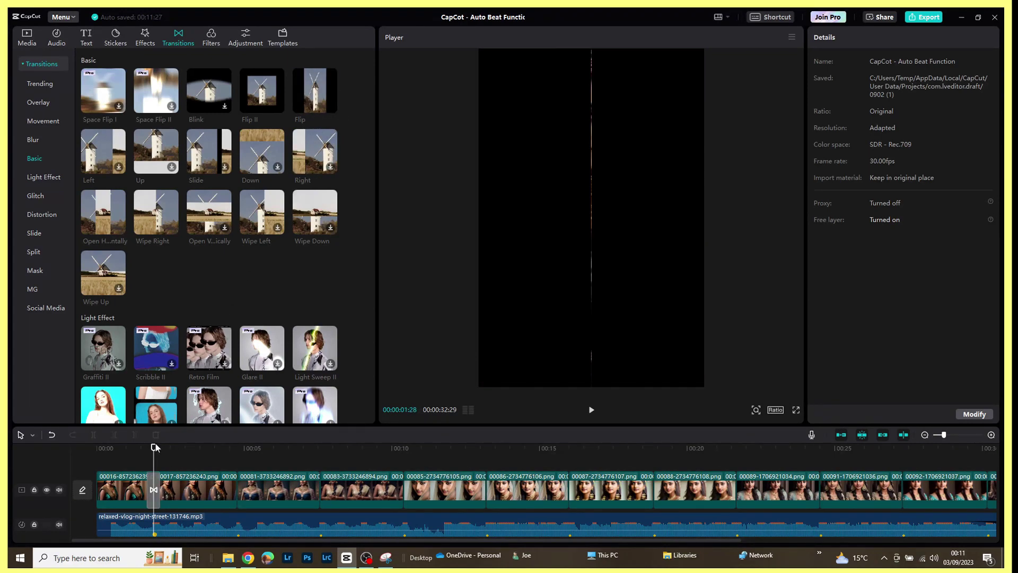
{"action": "left_click_drag", "start_coordinate": [155, 447], "coordinate": [237, 454]}
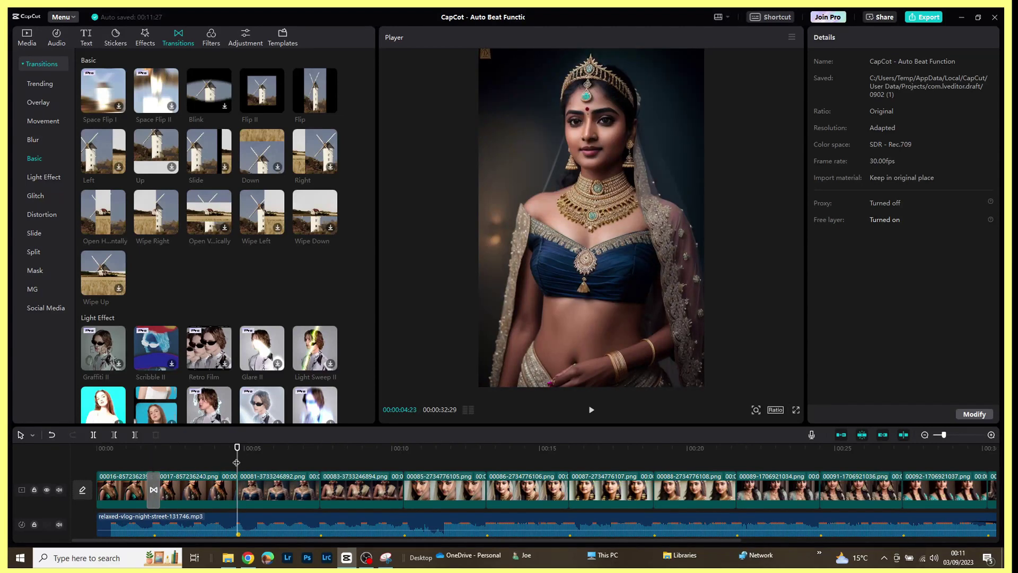
{"action": "left_click", "coordinate": [324, 101]}
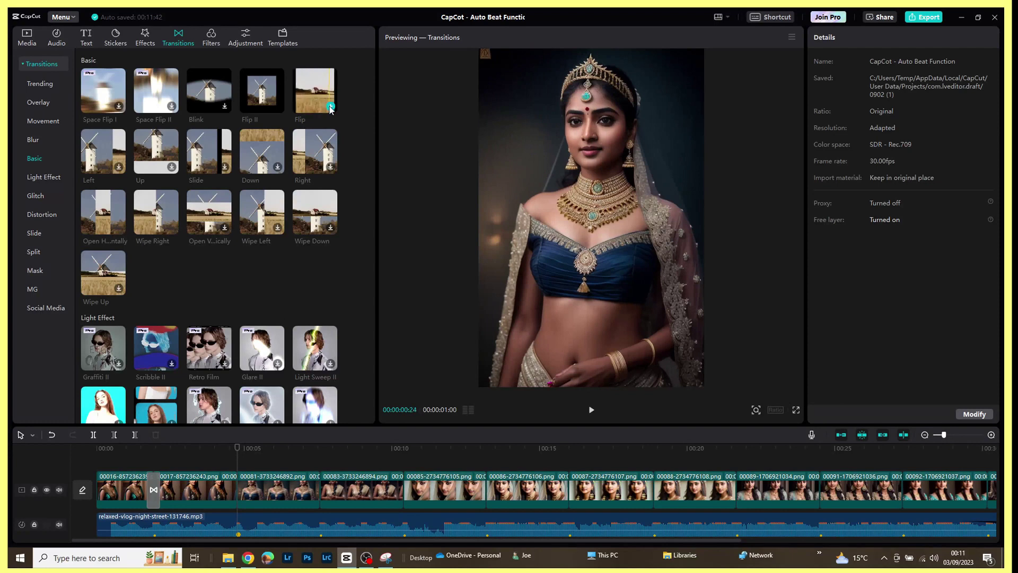
{"action": "left_click", "coordinate": [330, 107]}
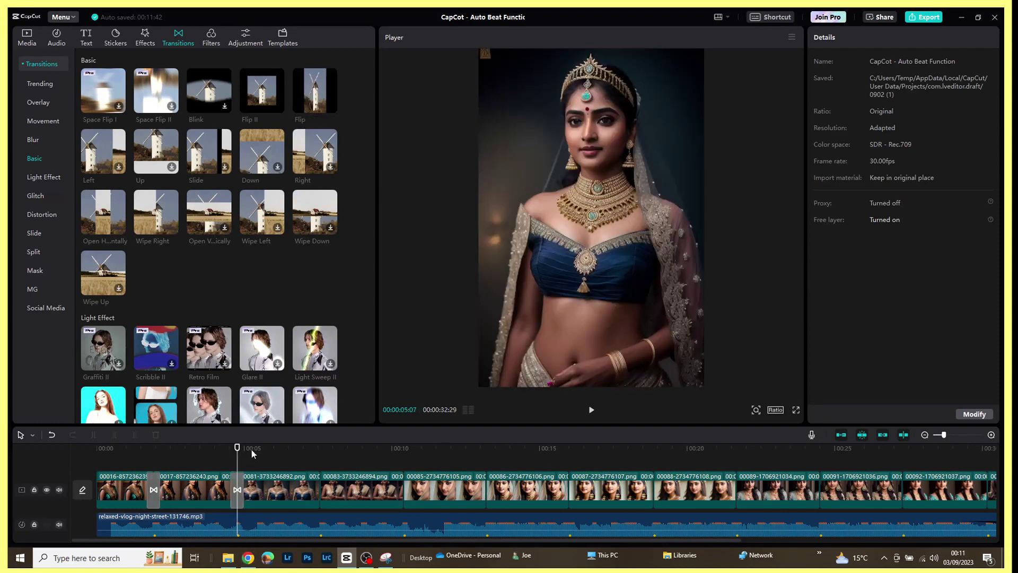
{"action": "left_click_drag", "start_coordinate": [238, 448], "coordinate": [320, 466]}
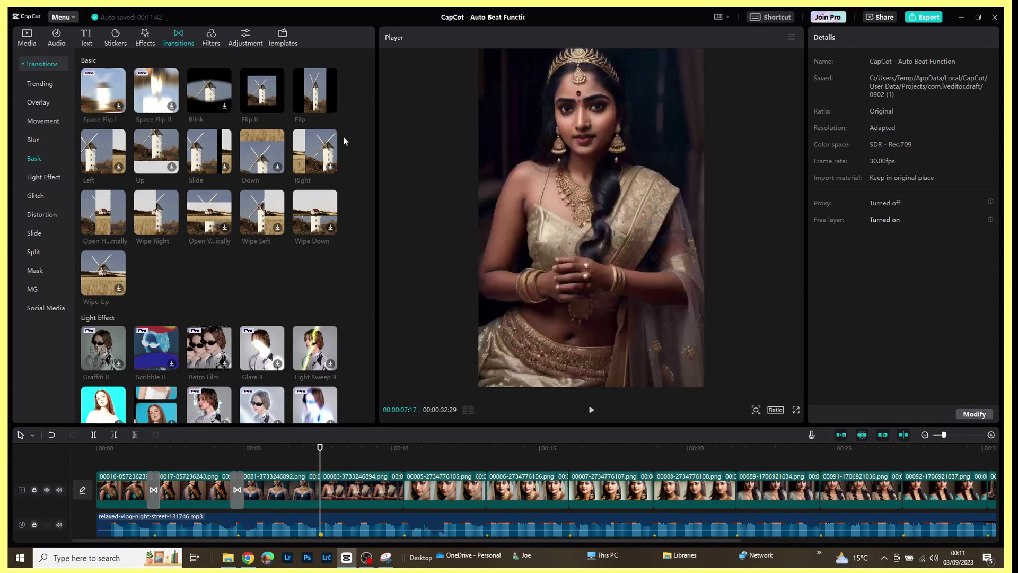
{"action": "left_click", "coordinate": [329, 107]}
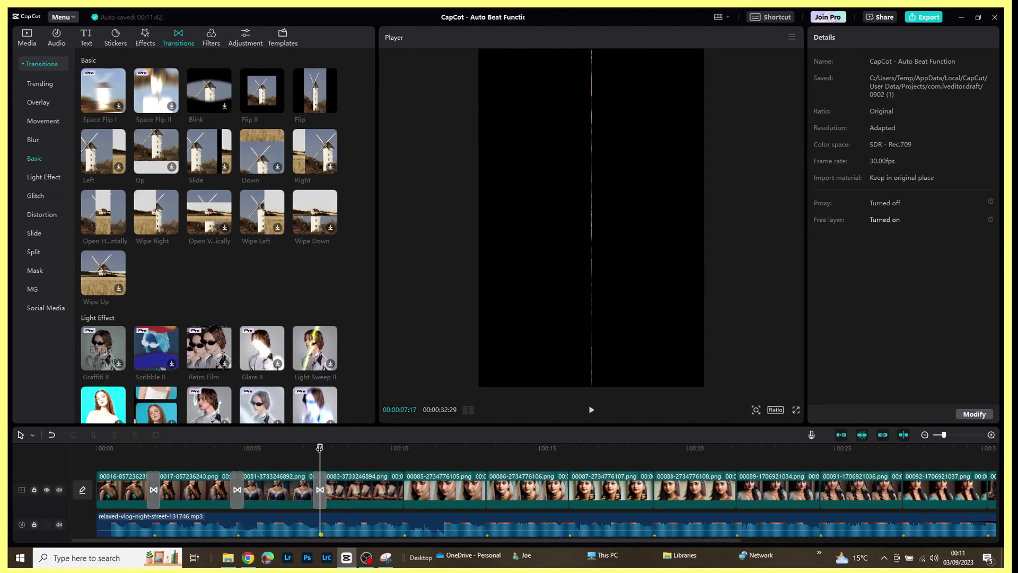
{"action": "left_click_drag", "start_coordinate": [320, 447], "coordinate": [404, 457]}
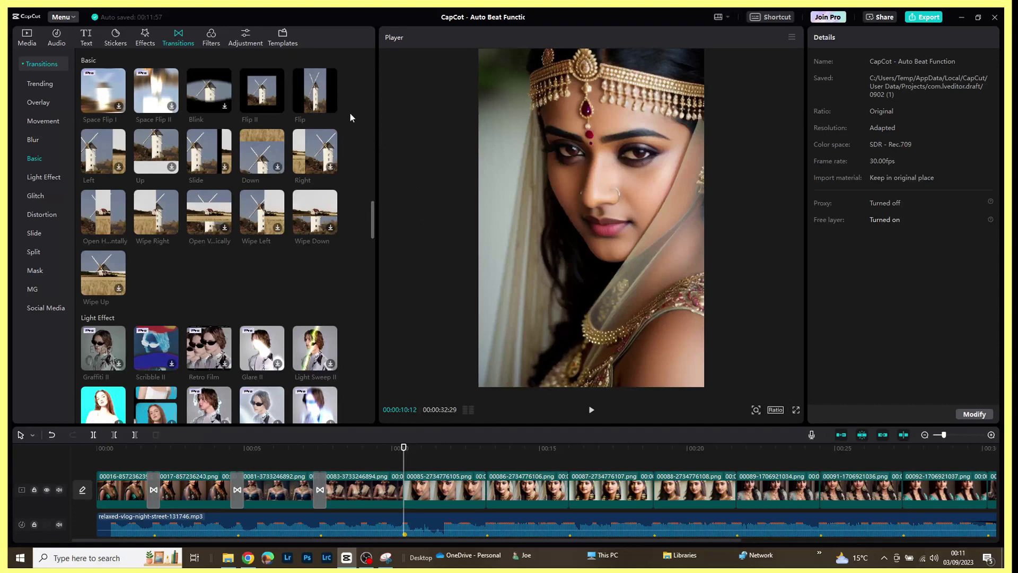
{"action": "left_click", "coordinate": [330, 105]}
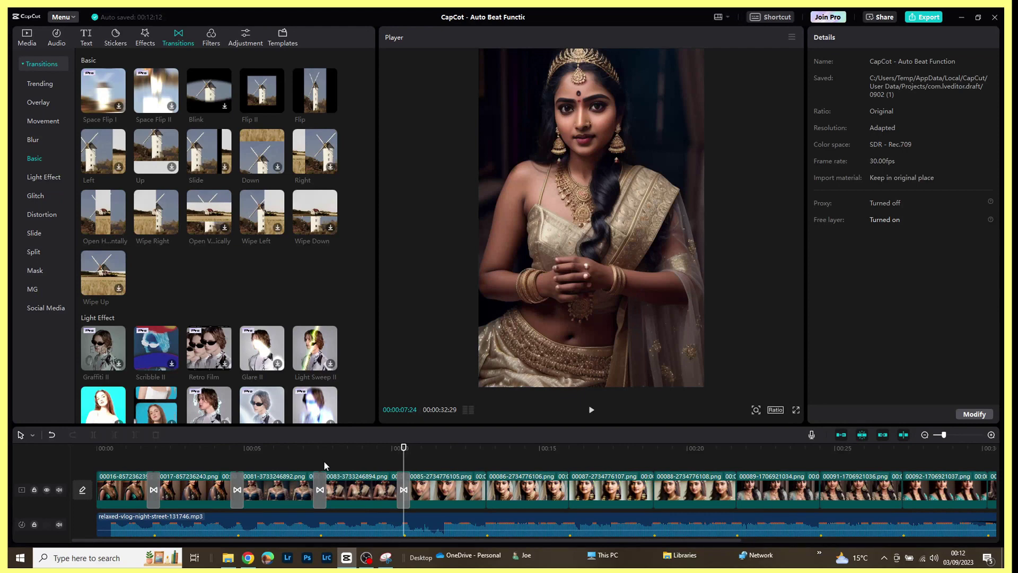
Step: Jump the playhead back to the start of the slideshow to review the Flip transitions
{"action": "key", "text": "Home"}
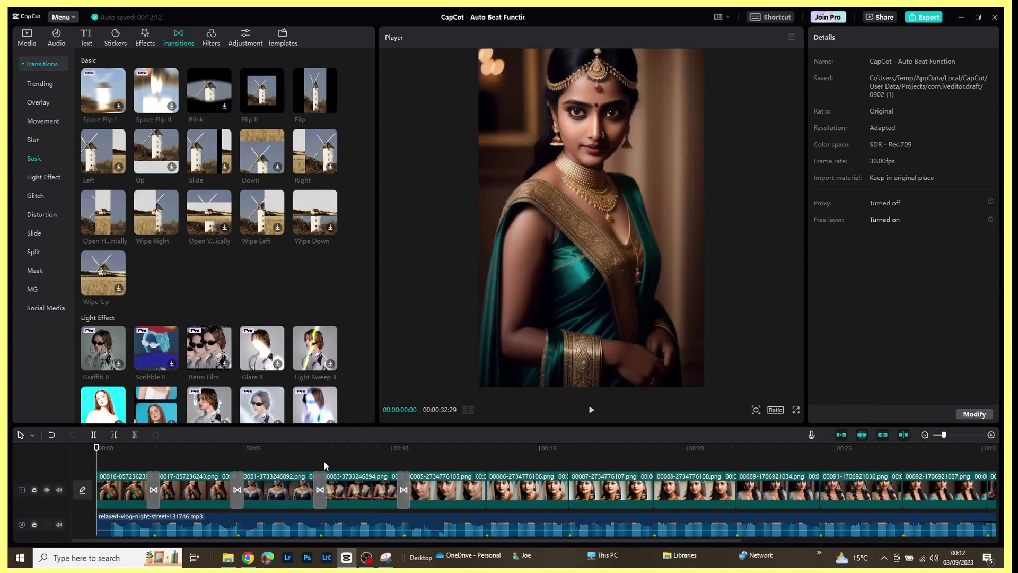